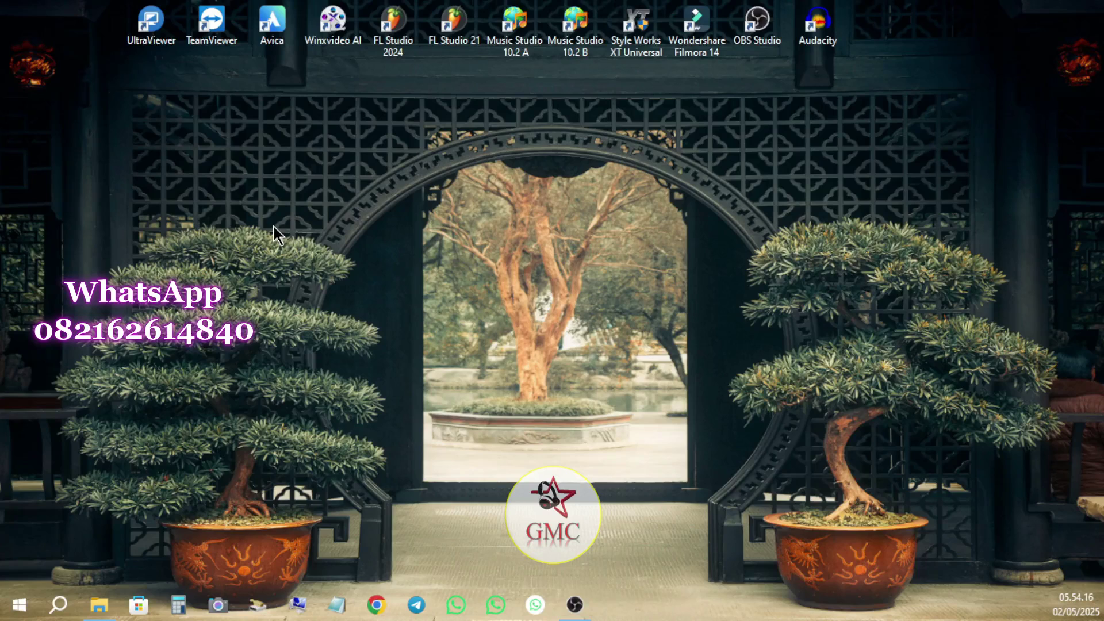
Launch Wondershare Filmora 14 and create a new project with the 16:9 aspect ratio
{"action": "right_click", "coordinate": [274, 227]}
{"action": "left_click", "coordinate": [337, 298]}
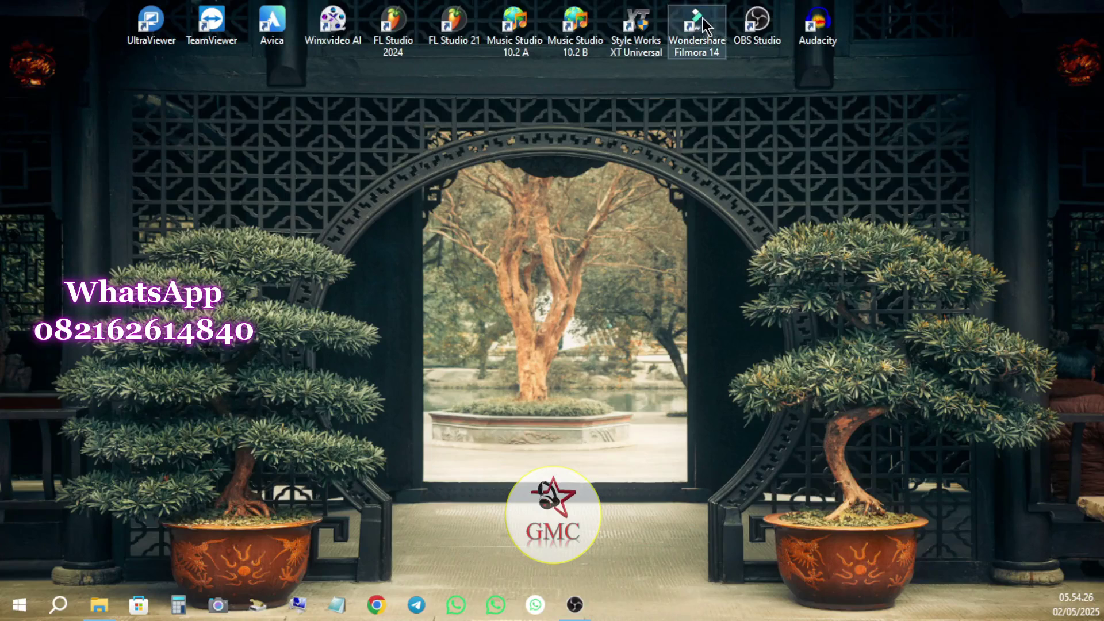
{"action": "double_click", "coordinate": [702, 17]}
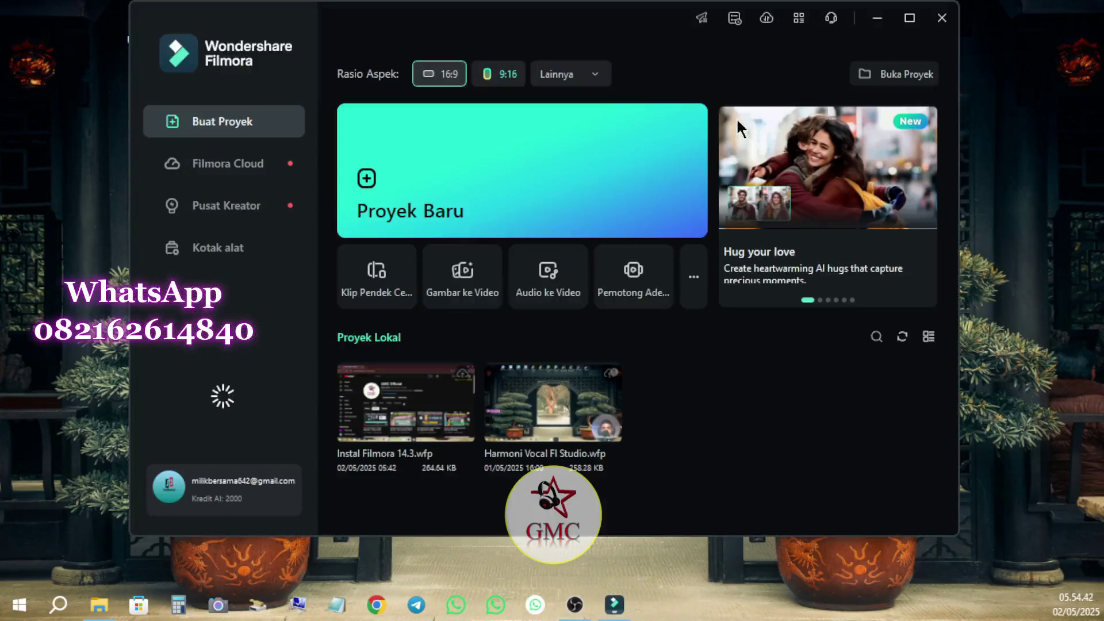
{"action": "left_click", "coordinate": [909, 18]}
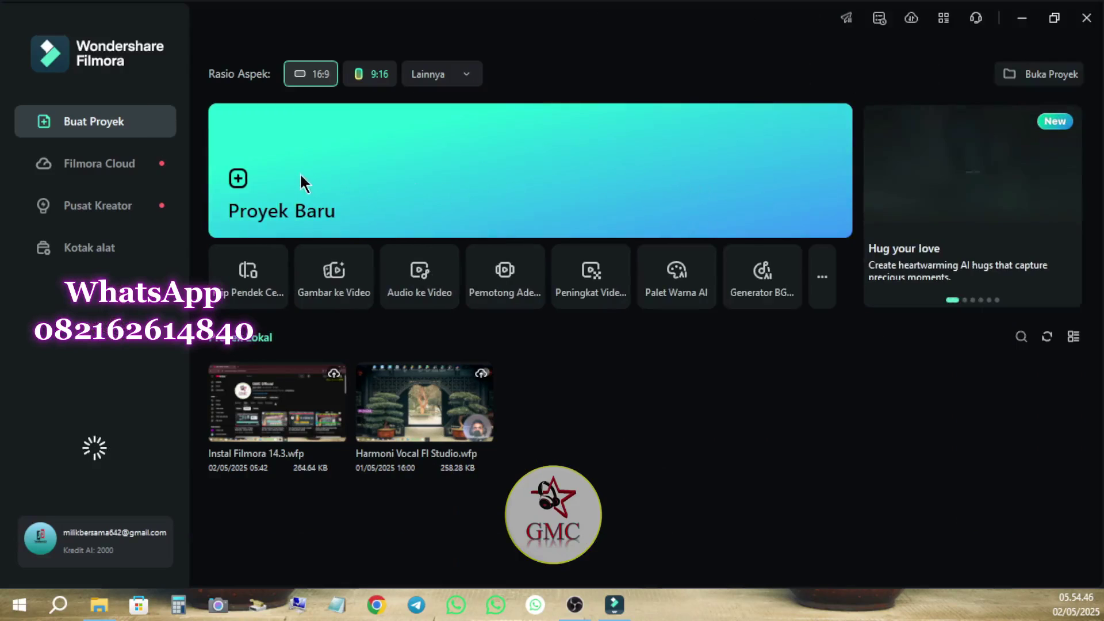
{"action": "left_click", "coordinate": [289, 176]}
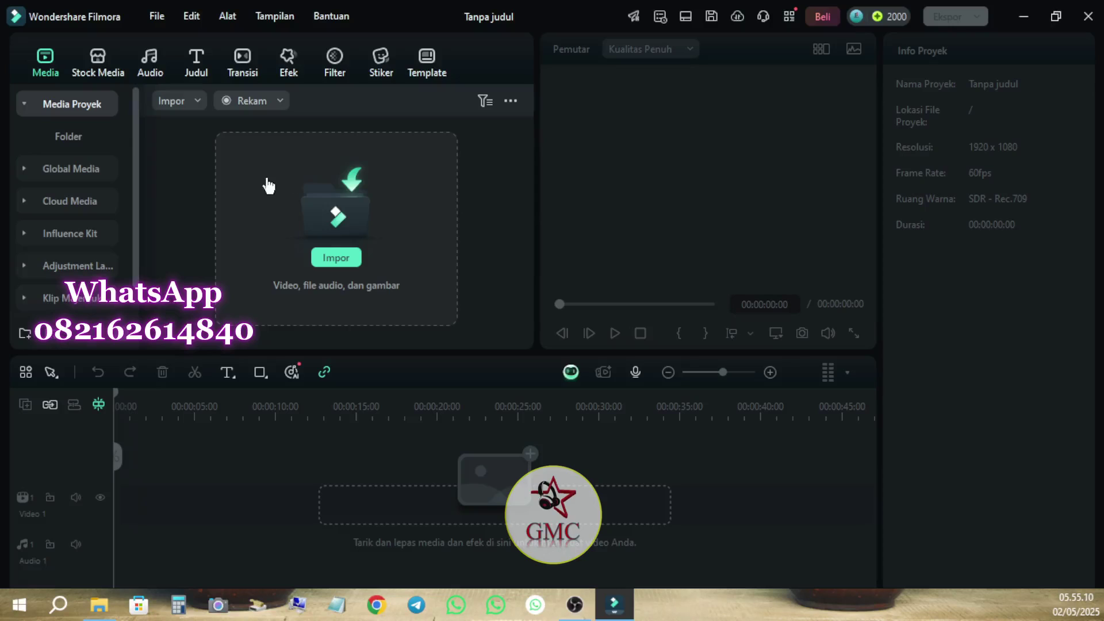
Place the Judul Liburan 12 title from the trending titles at the start of the Video 1 track
{"action": "left_click", "coordinate": [205, 70]}
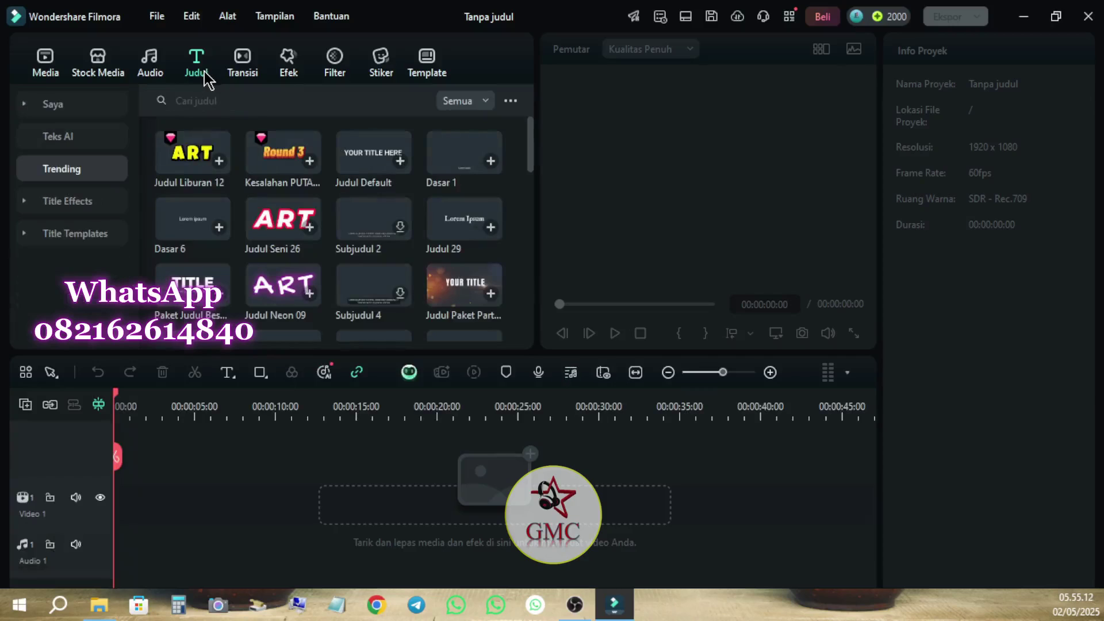
{"action": "left_click_drag", "start_coordinate": [191, 150], "coordinate": [122, 495]}
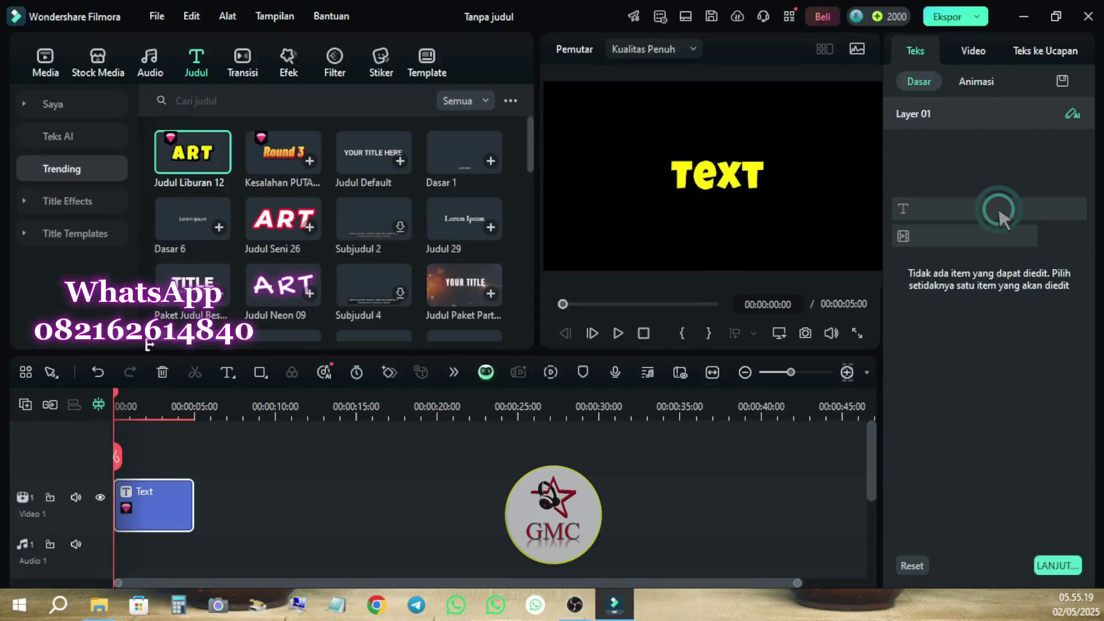
Set the text-to-speech language for the title clip to Bahasa Indonesia
{"action": "left_click", "coordinate": [1029, 50]}
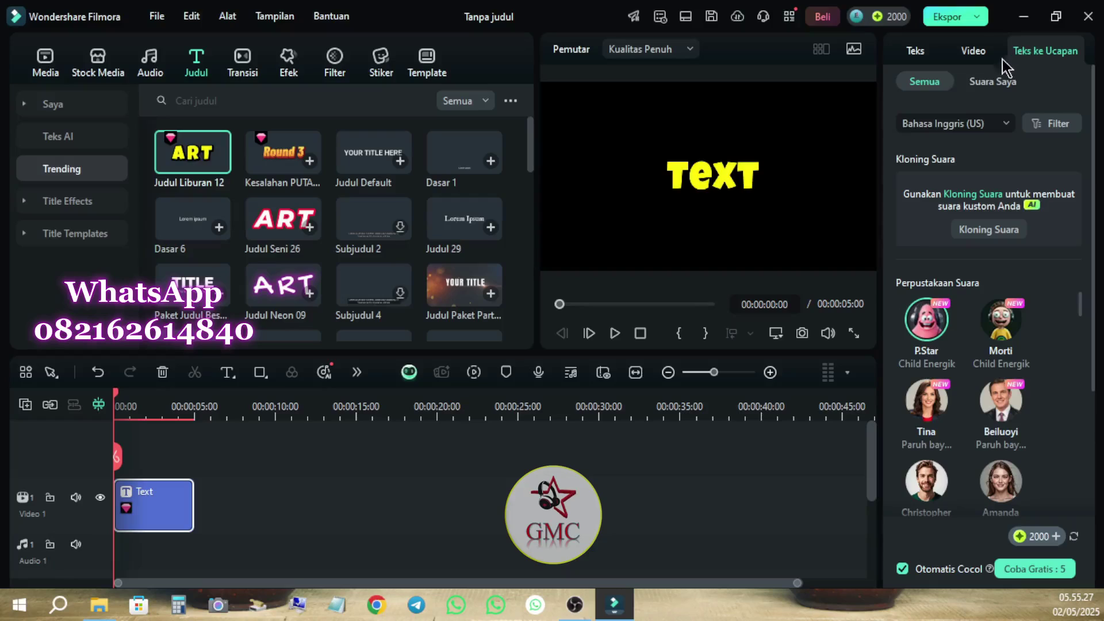
{"action": "left_click", "coordinate": [959, 127]}
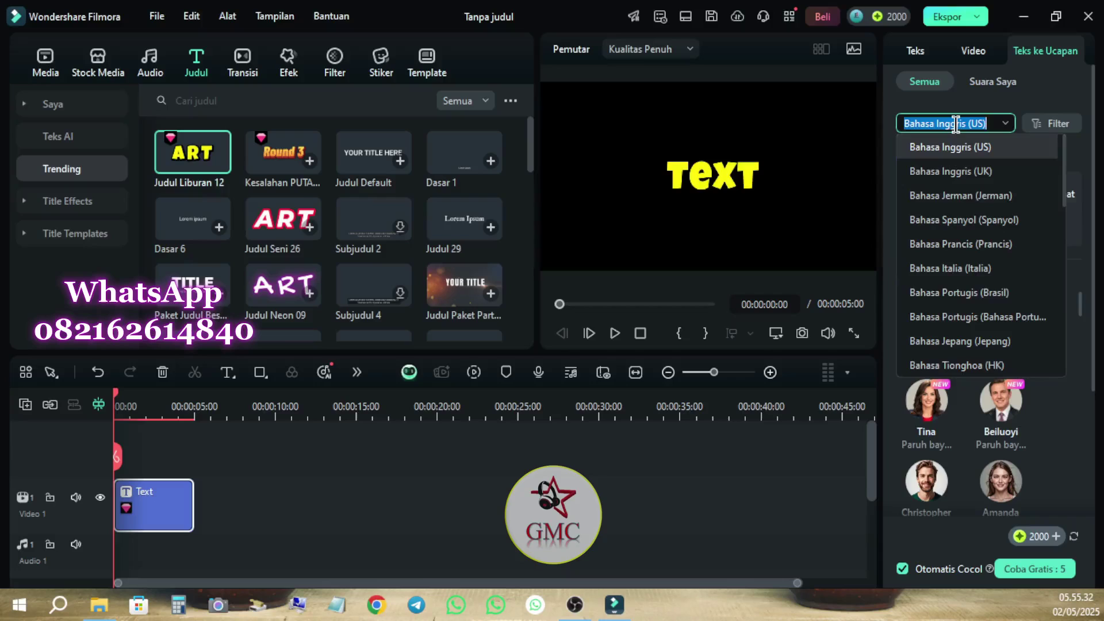
{"action": "scroll", "coordinate": [958, 282], "scroll_direction": "down", "scroll_amount": 3}
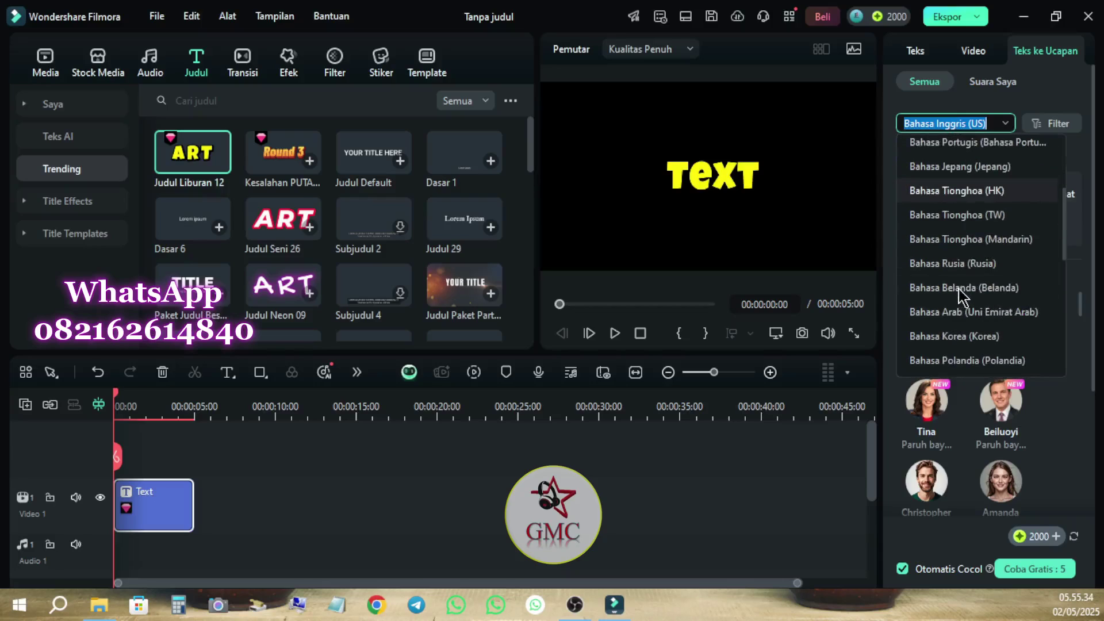
{"action": "scroll", "coordinate": [958, 289], "scroll_direction": "down", "scroll_amount": 2}
{"action": "left_click", "coordinate": [970, 326]}
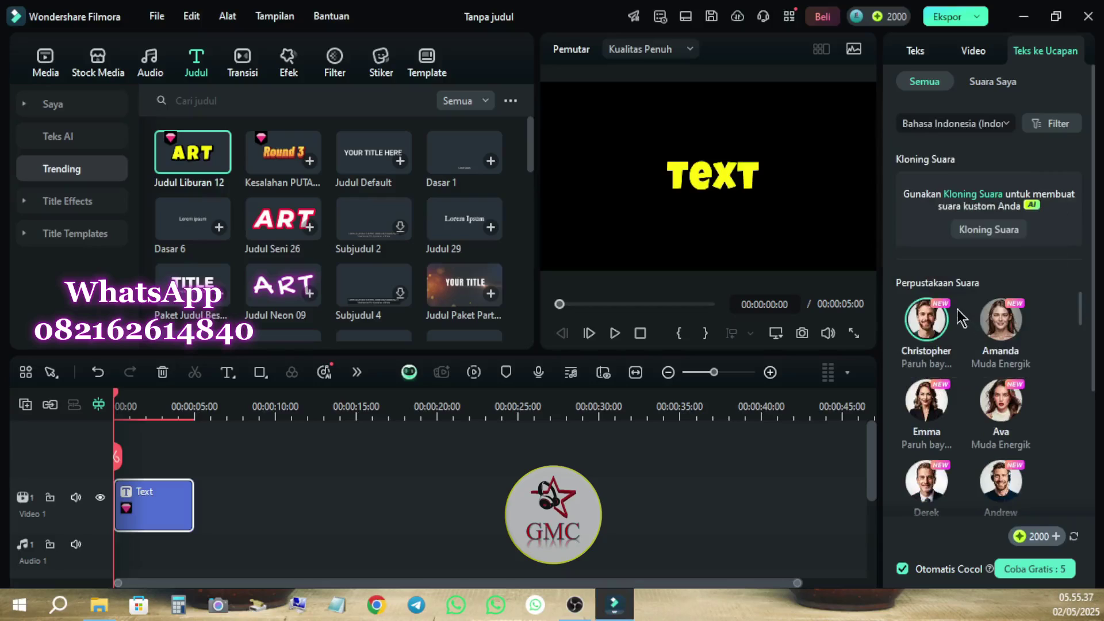
Record a voice sample of about 26 seconds for a new voice clone, using Headset Microphone (F999) as the input device
{"action": "left_click", "coordinate": [1011, 231]}
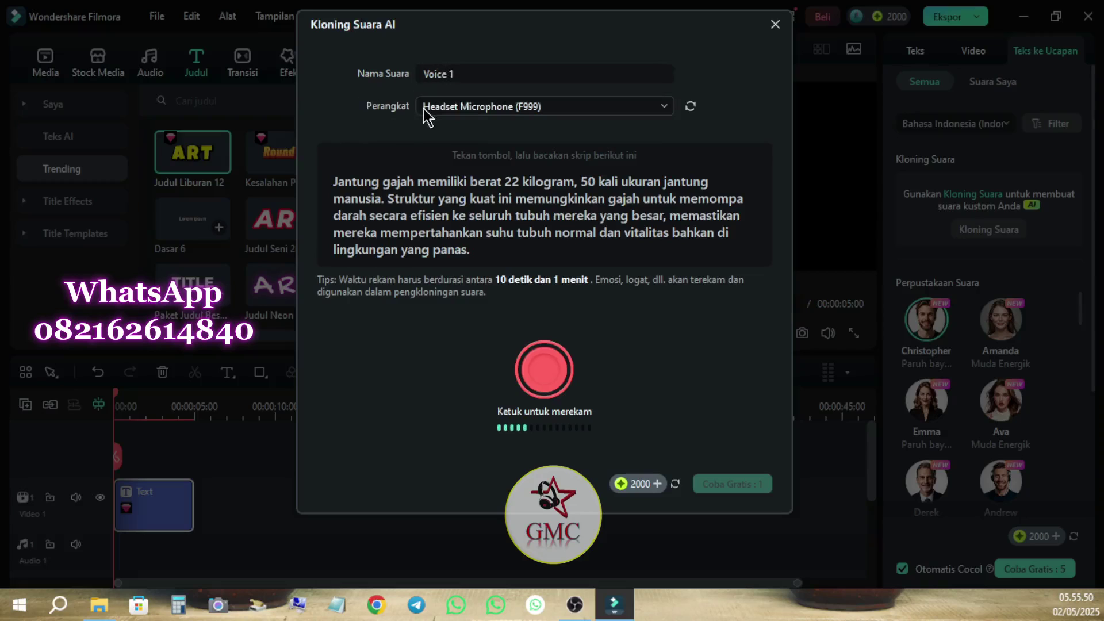
{"action": "left_click", "coordinate": [593, 112]}
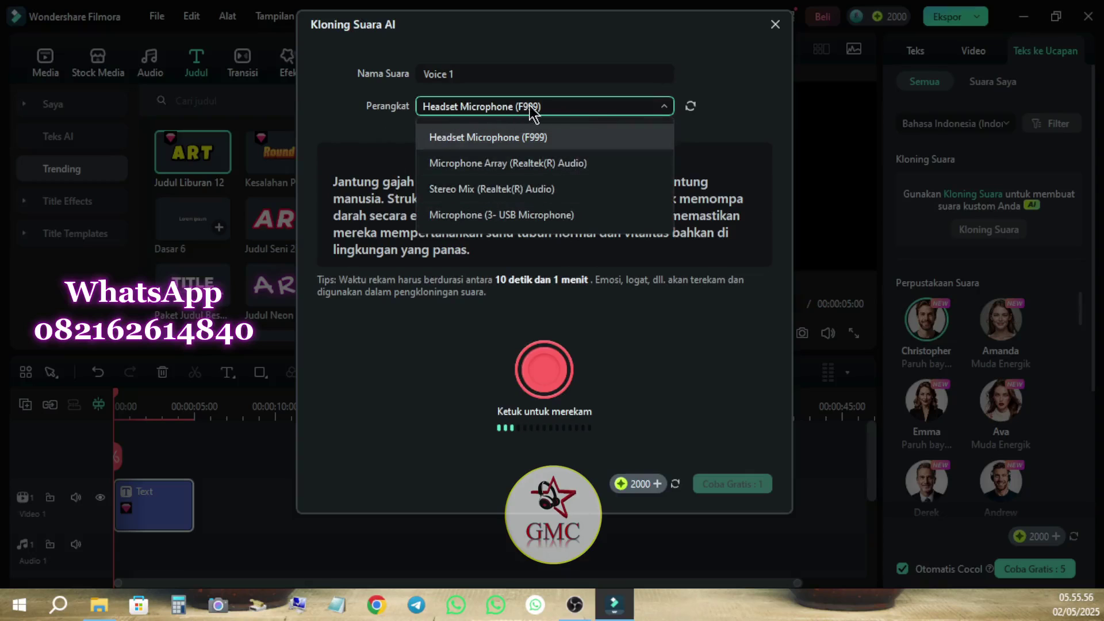
{"action": "left_click", "coordinate": [582, 105]}
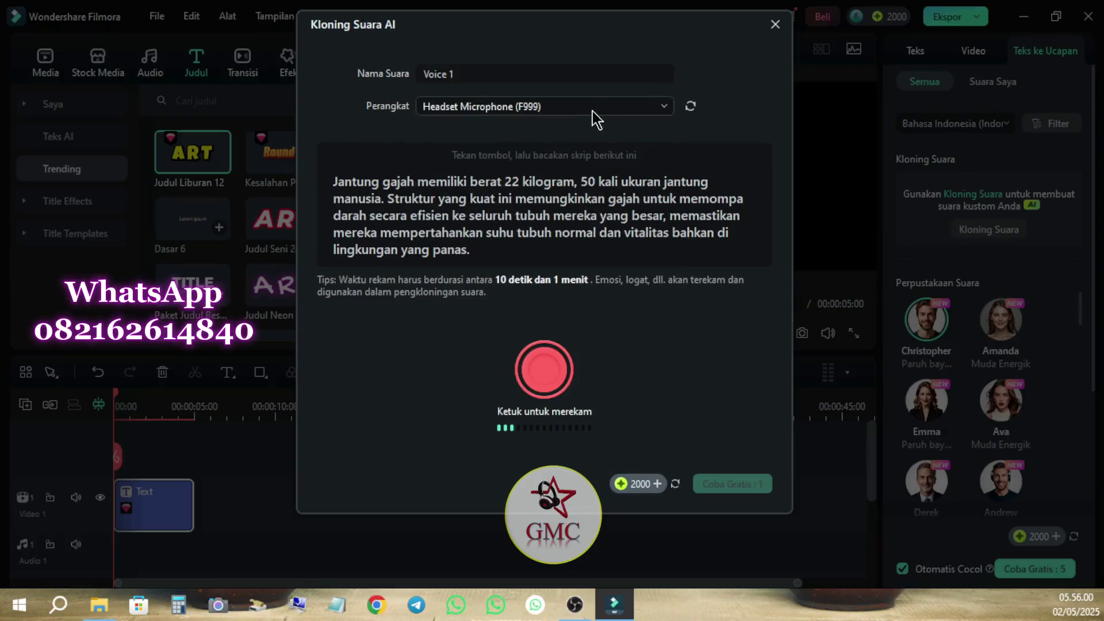
{"action": "left_click", "coordinate": [599, 107]}
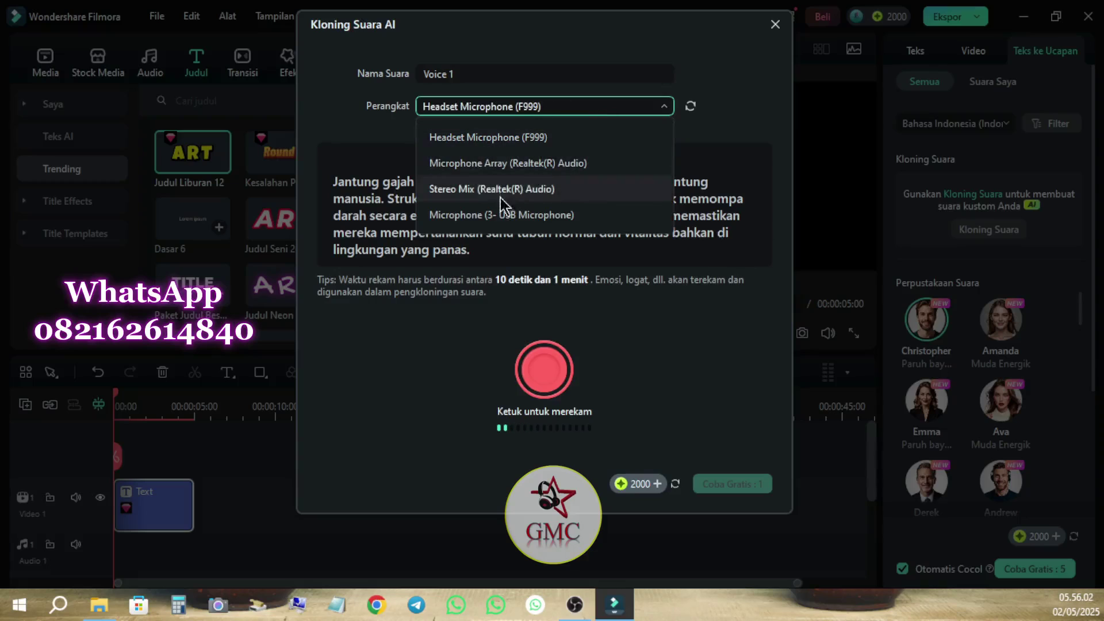
{"action": "left_click", "coordinate": [623, 108]}
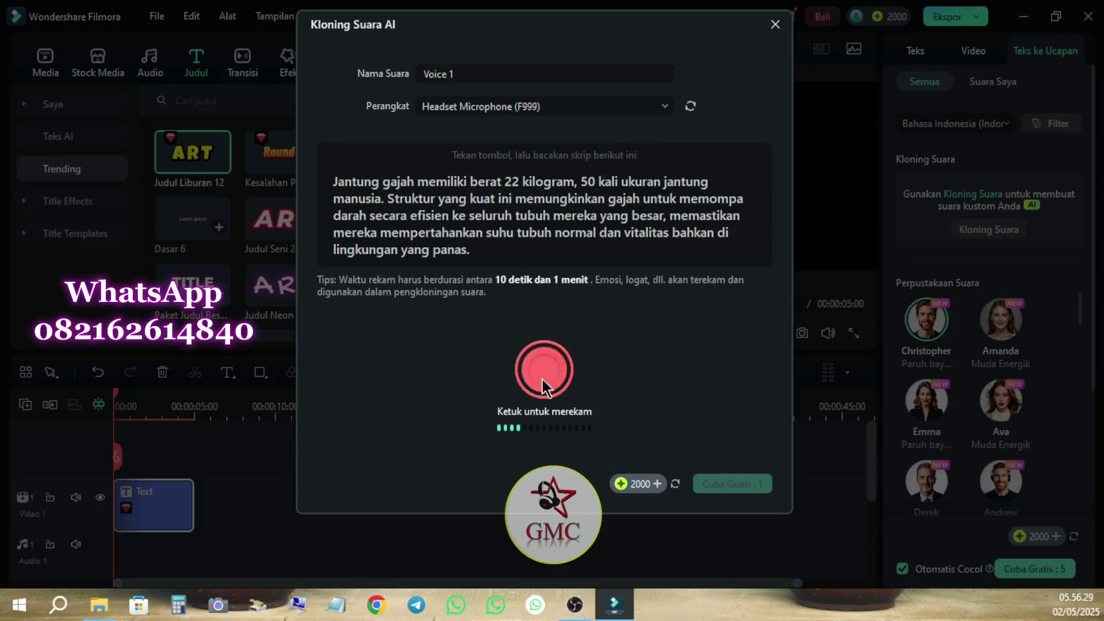
{"action": "left_click", "coordinate": [543, 362]}
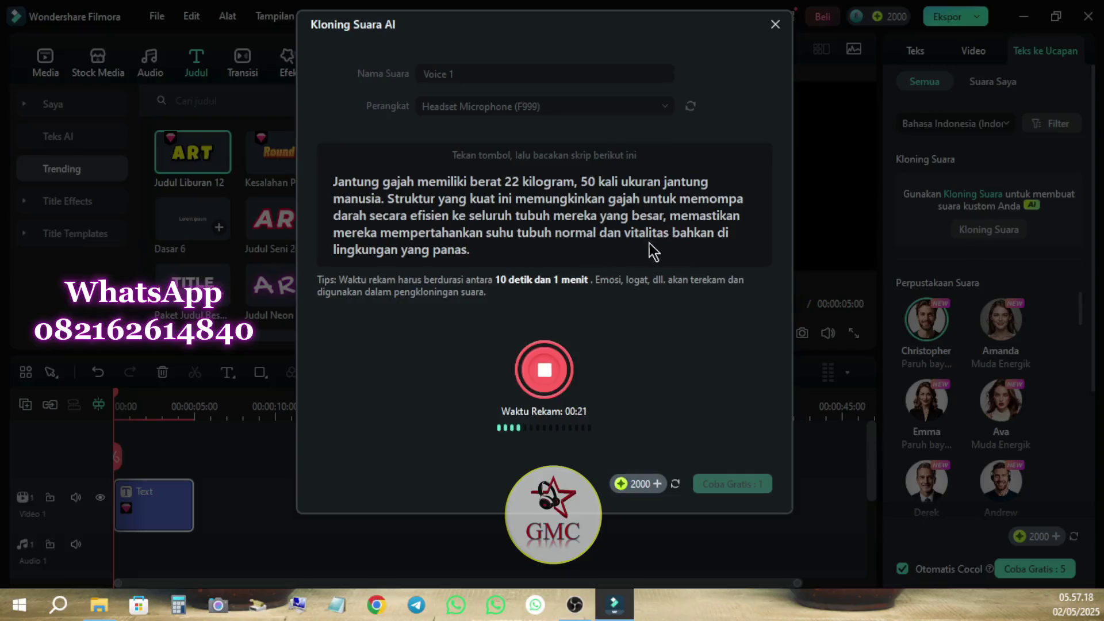
{"action": "left_click", "coordinate": [543, 368]}
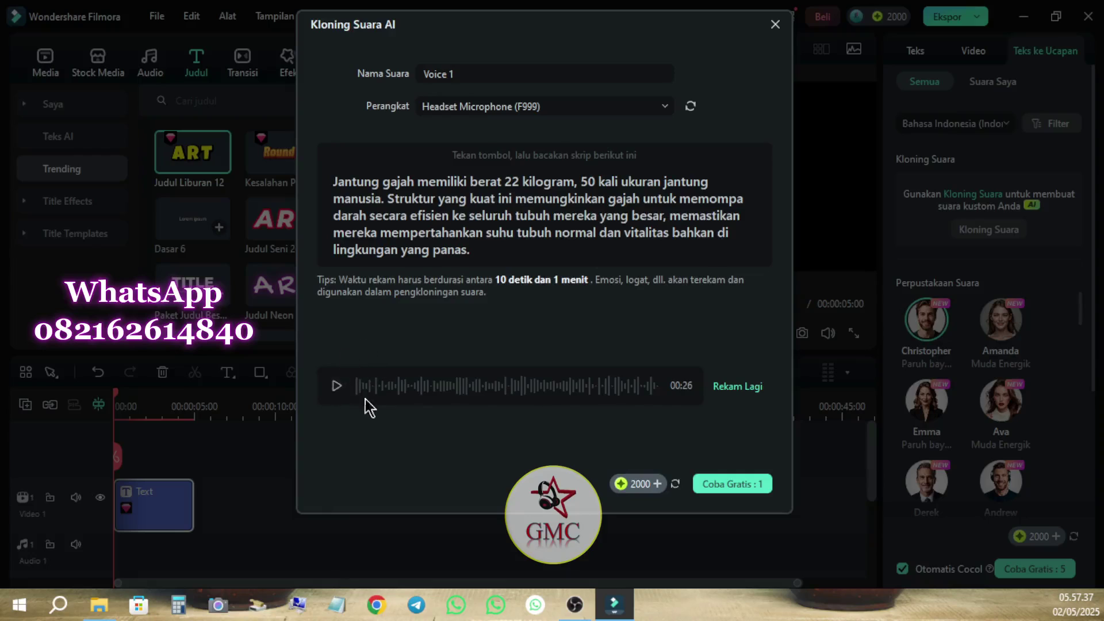
Listen to part of the recorded voice sample and generate the AI voice clone from it as Voice 1
{"action": "left_click", "coordinate": [336, 386]}
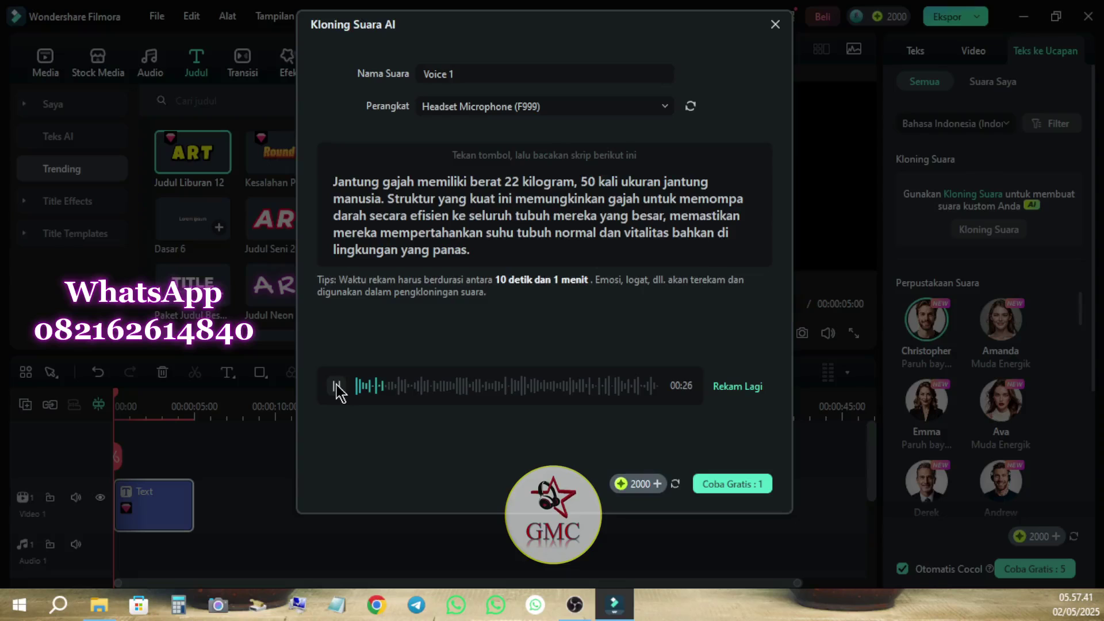
{"action": "left_click", "coordinate": [336, 386]}
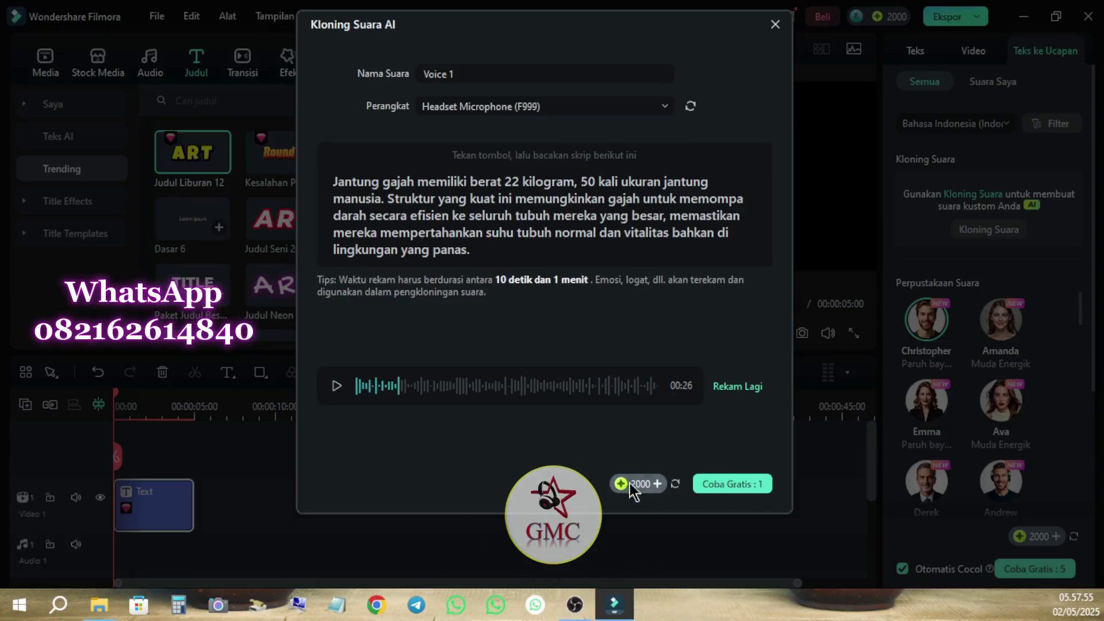
{"action": "left_click", "coordinate": [757, 486]}
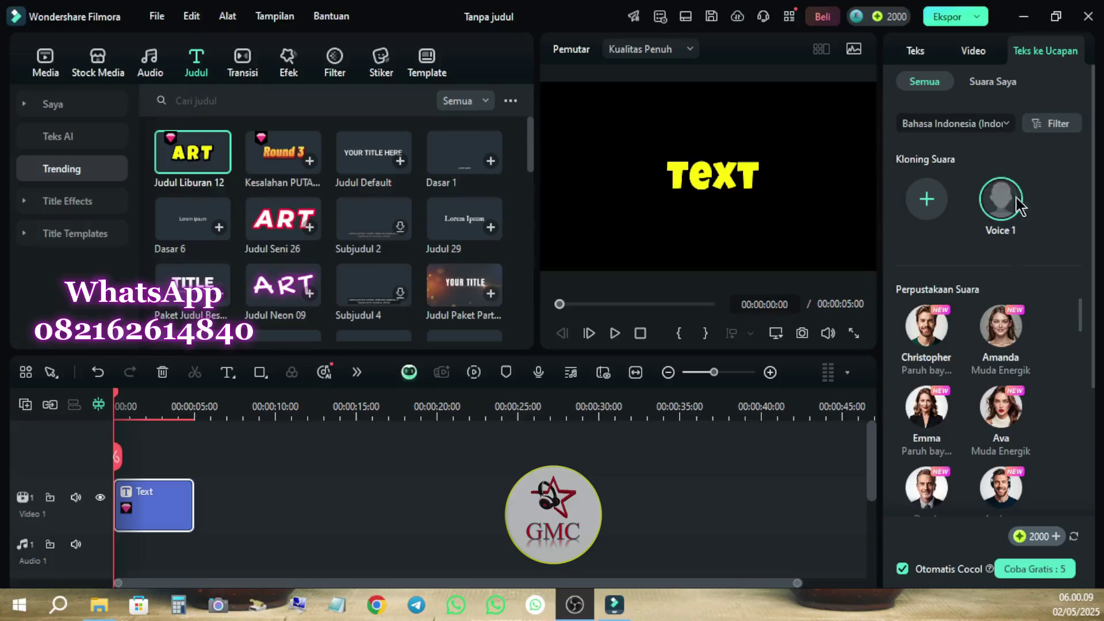
Preview the cloned voice Voice 1 in the text-to-speech settings
{"action": "mouse_move", "coordinate": [1000, 204]}
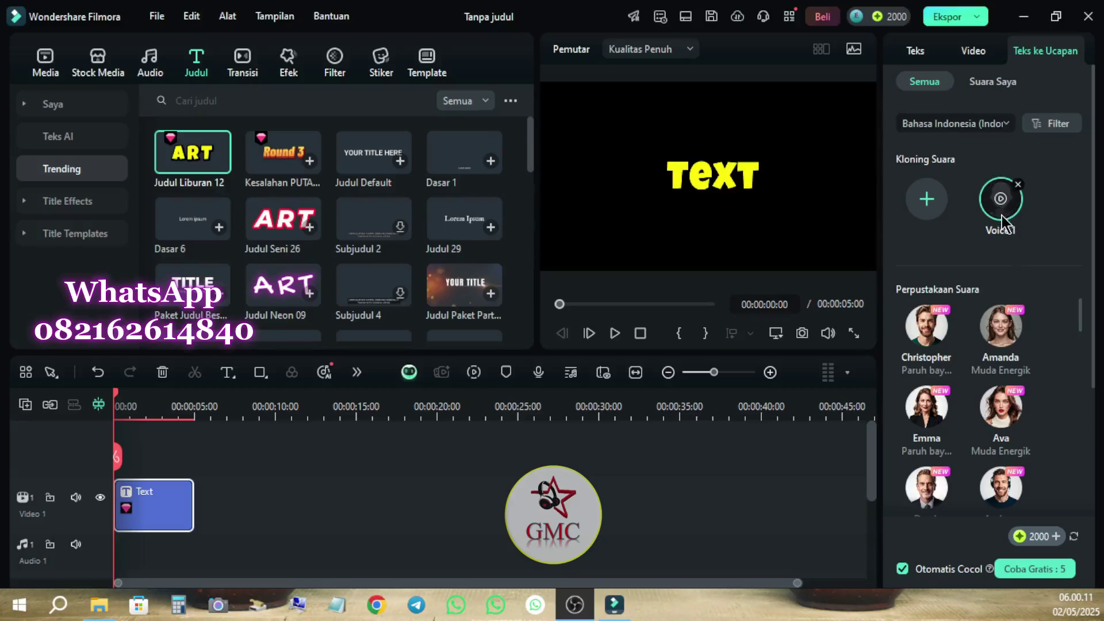
{"action": "left_click", "coordinate": [1001, 210]}
{"action": "left_click", "coordinate": [1002, 209]}
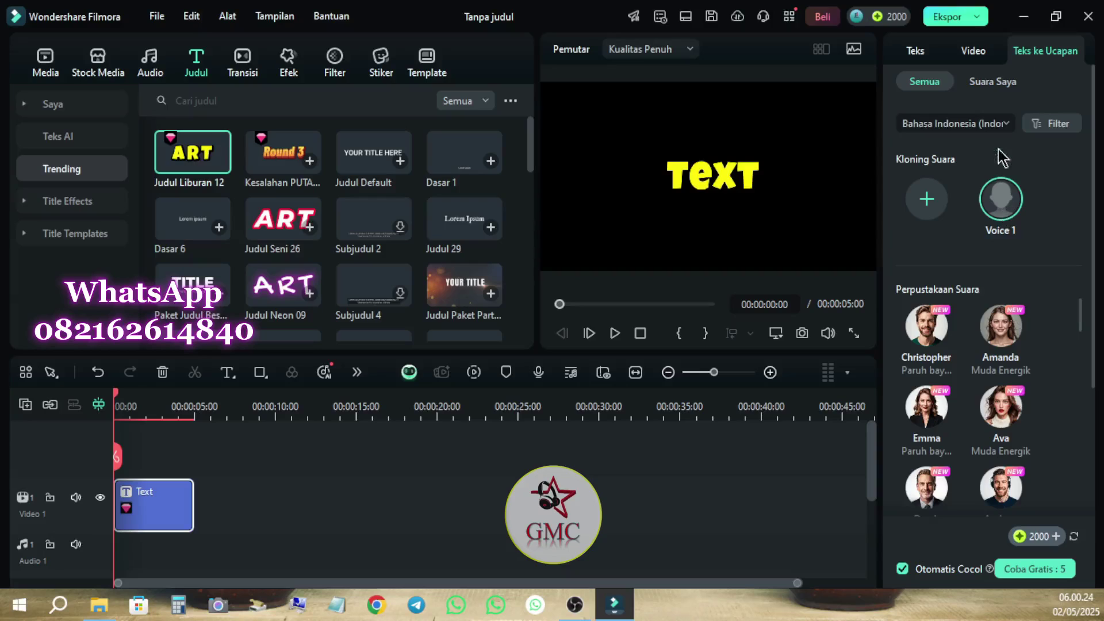
Look through the saved personal voices and the voice library, and preview the Christopher voice
{"action": "left_click", "coordinate": [992, 77]}
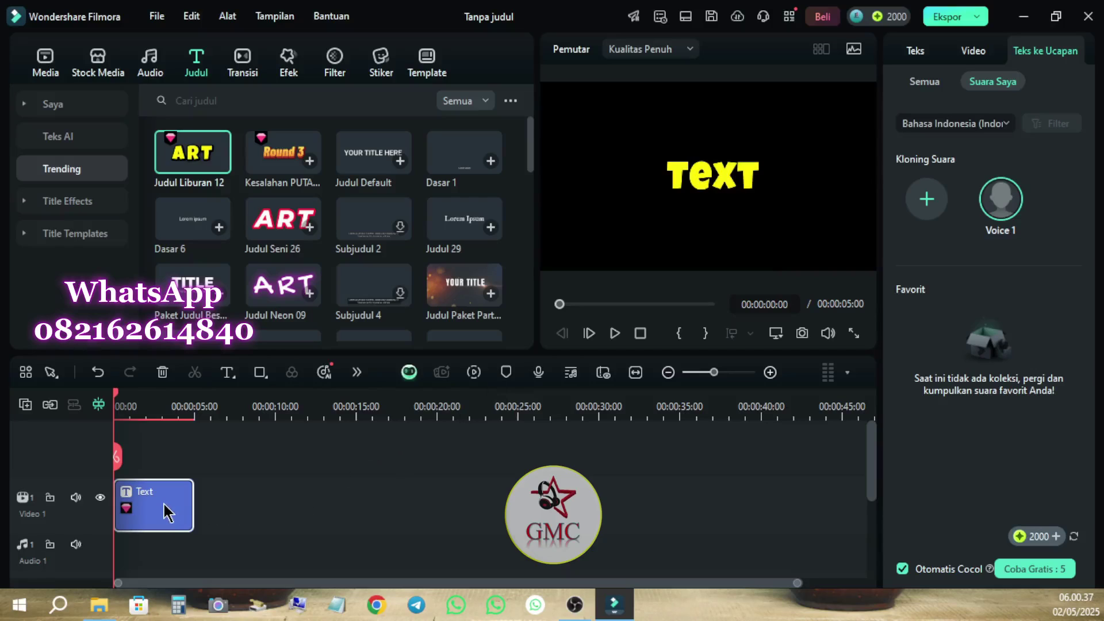
{"action": "left_click", "coordinate": [924, 82]}
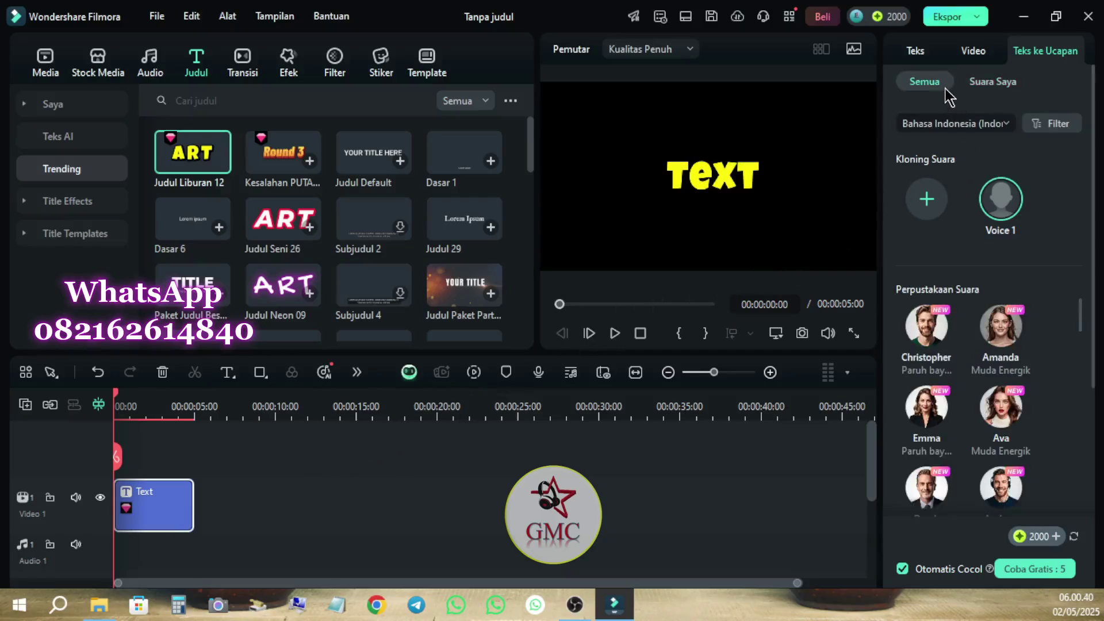
{"action": "scroll", "coordinate": [1052, 368], "scroll_direction": "down", "scroll_amount": 10}
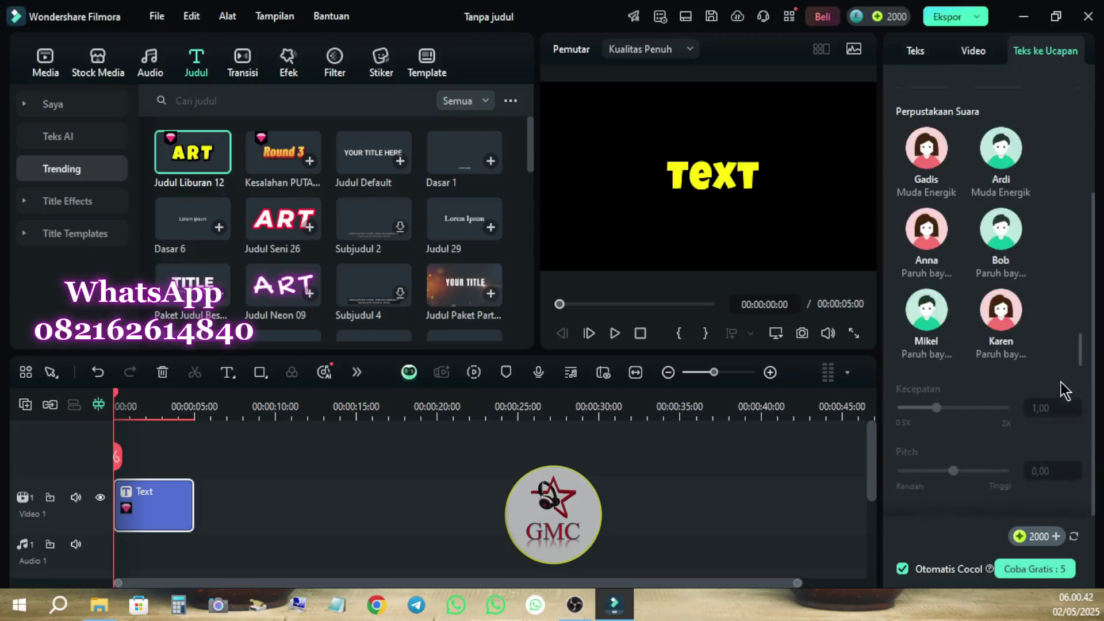
{"action": "scroll", "coordinate": [1036, 242], "scroll_direction": "up", "scroll_amount": 10}
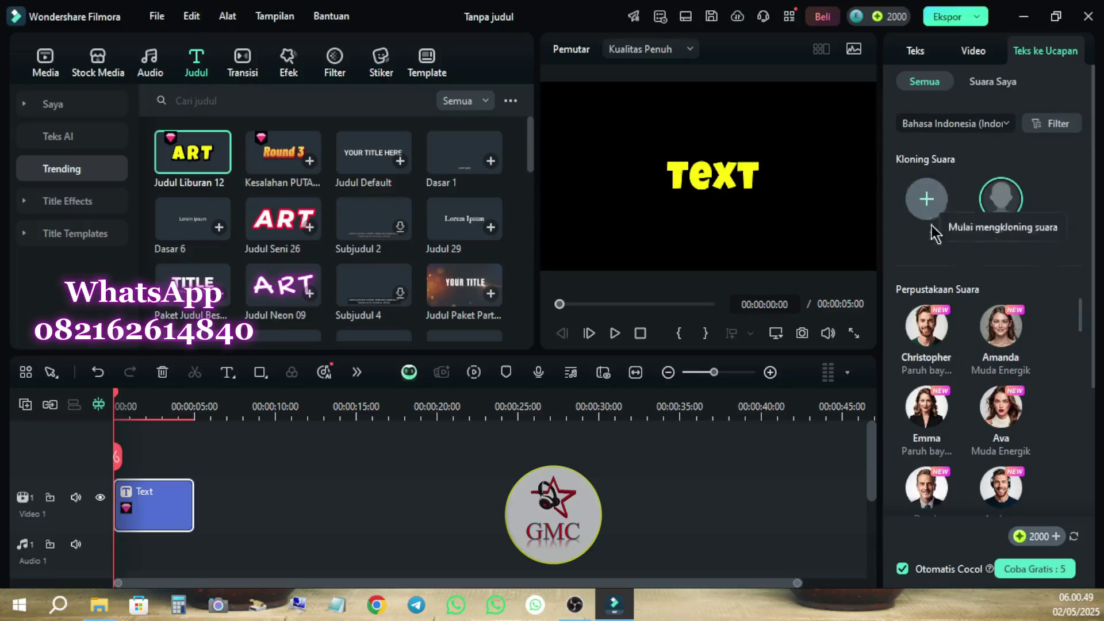
{"action": "left_click", "coordinate": [947, 313]}
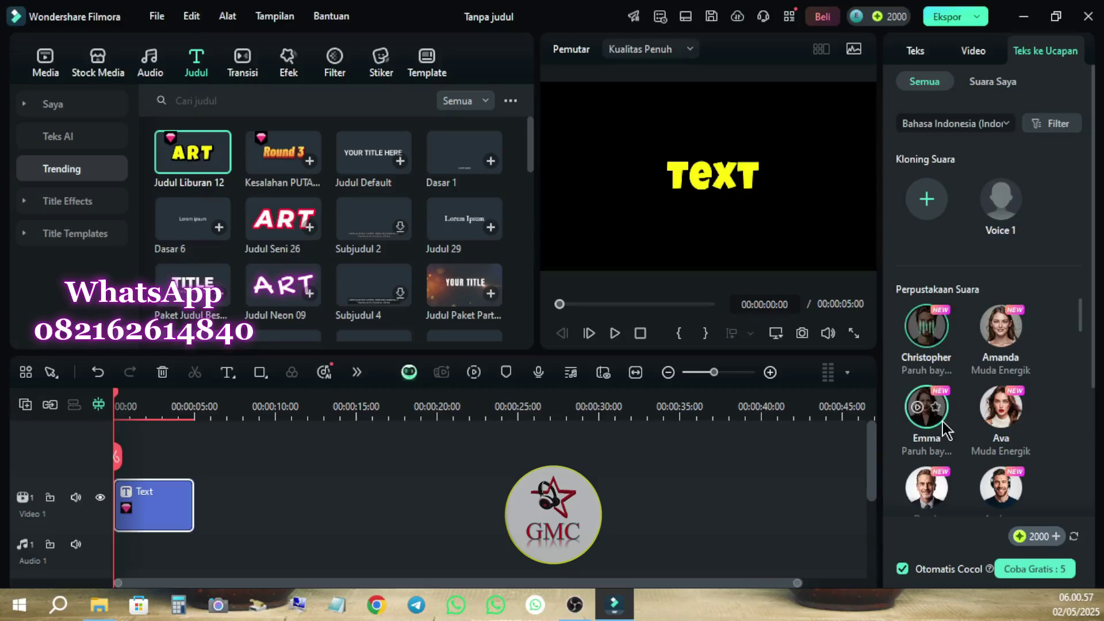
Replace the title's text with "Terimakasih banyak sudah mengklik video ini. Bagi kalian yang butuh softwarenya, silahkan japri di nomor whatsApp" plus the phone number
{"action": "left_click", "coordinate": [922, 55]}
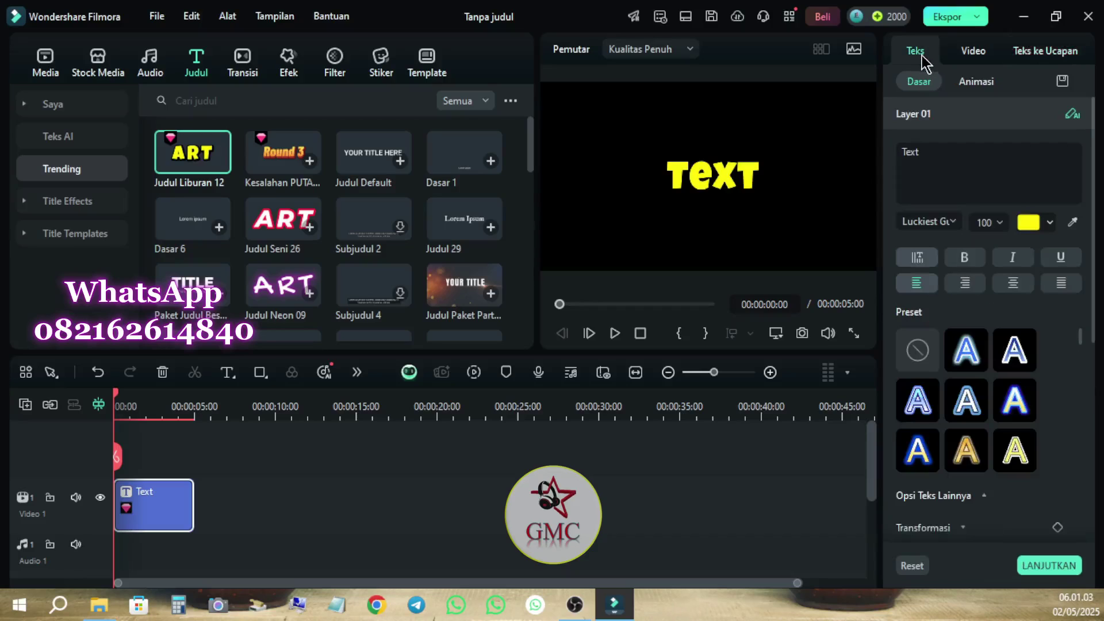
{"action": "left_click", "coordinate": [977, 167]}
{"action": "key", "text": "ctrl+a"}
{"action": "key", "text": "ctrl+v"}
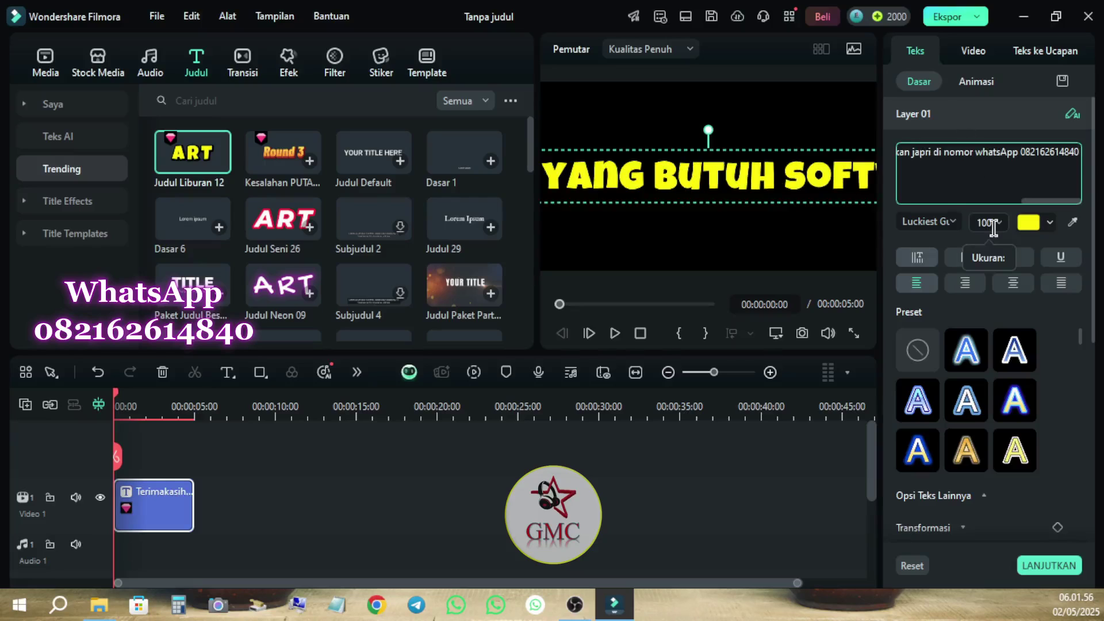
Reduce the title's font size to 16 and centre-align its text
{"action": "left_click", "coordinate": [989, 223]}
{"action": "scroll", "coordinate": [993, 229], "scroll_direction": "down", "scroll_amount": 20}
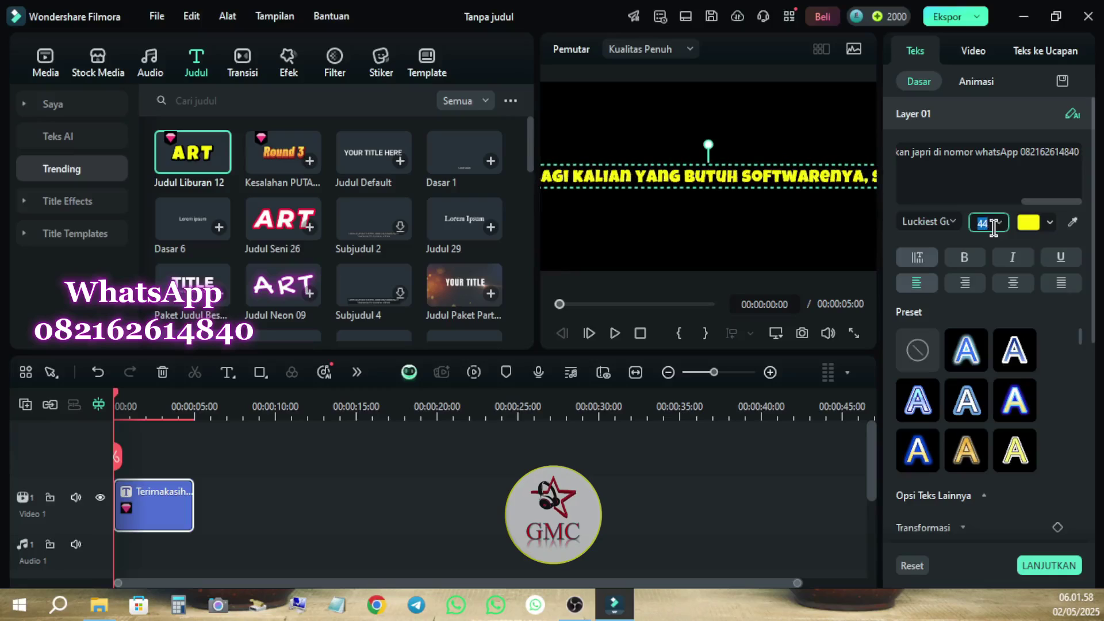
{"action": "scroll", "coordinate": [993, 229], "scroll_direction": "down", "scroll_amount": 20}
{"action": "left_click", "coordinate": [1014, 282]}
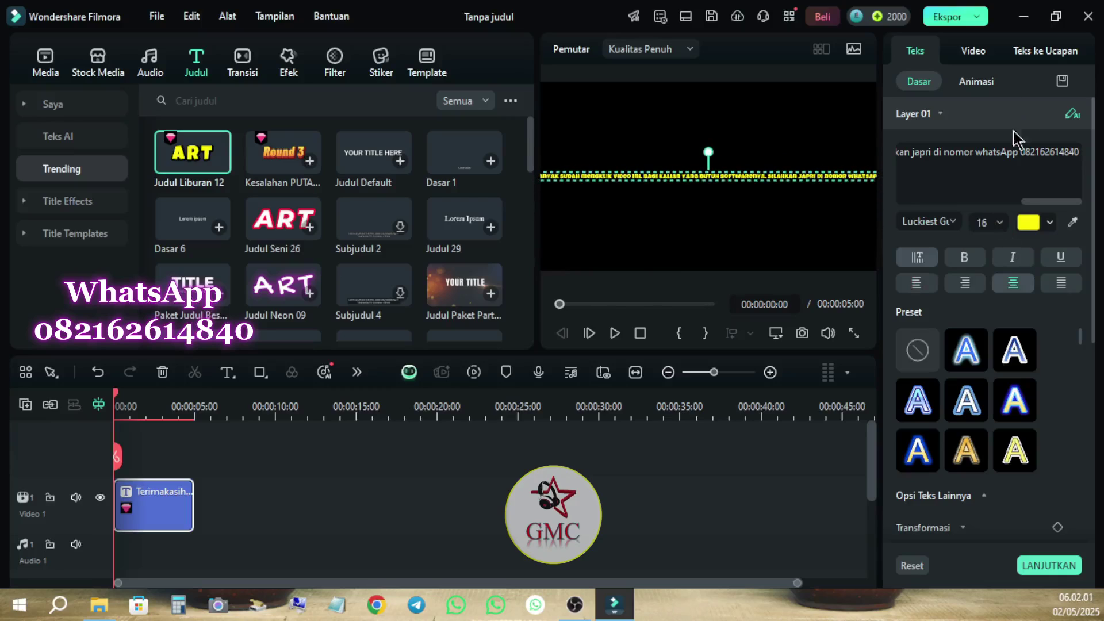
Generate a text-to-speech voiceover from the title's text with the cloned voice Voice 1
{"action": "left_click", "coordinate": [1038, 55]}
{"action": "mouse_move", "coordinate": [1000, 204]}
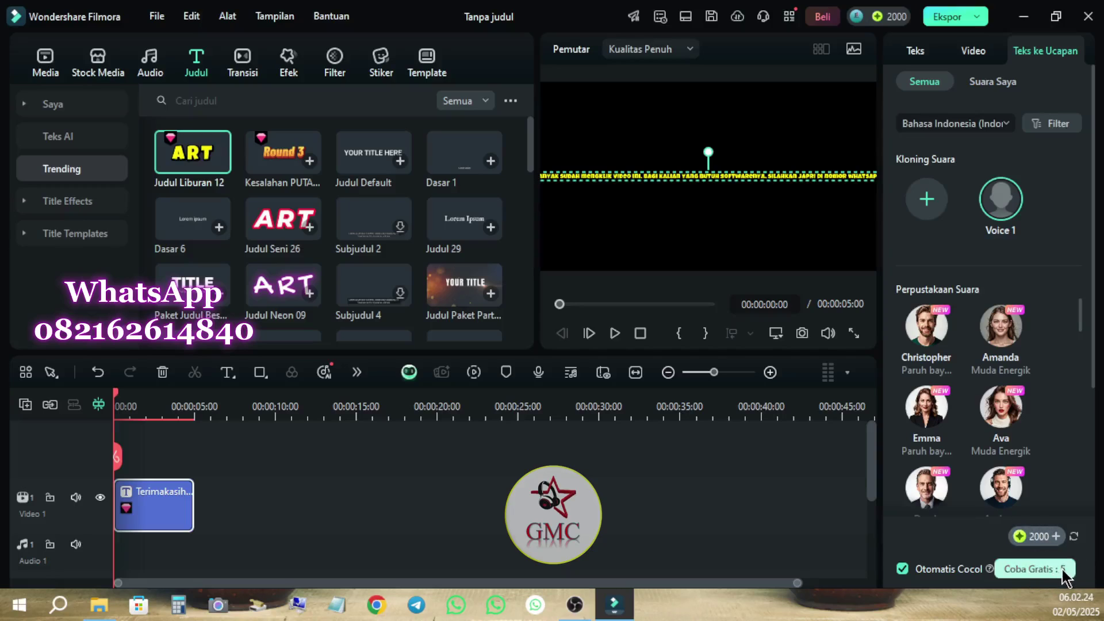
{"action": "left_click", "coordinate": [1032, 572]}
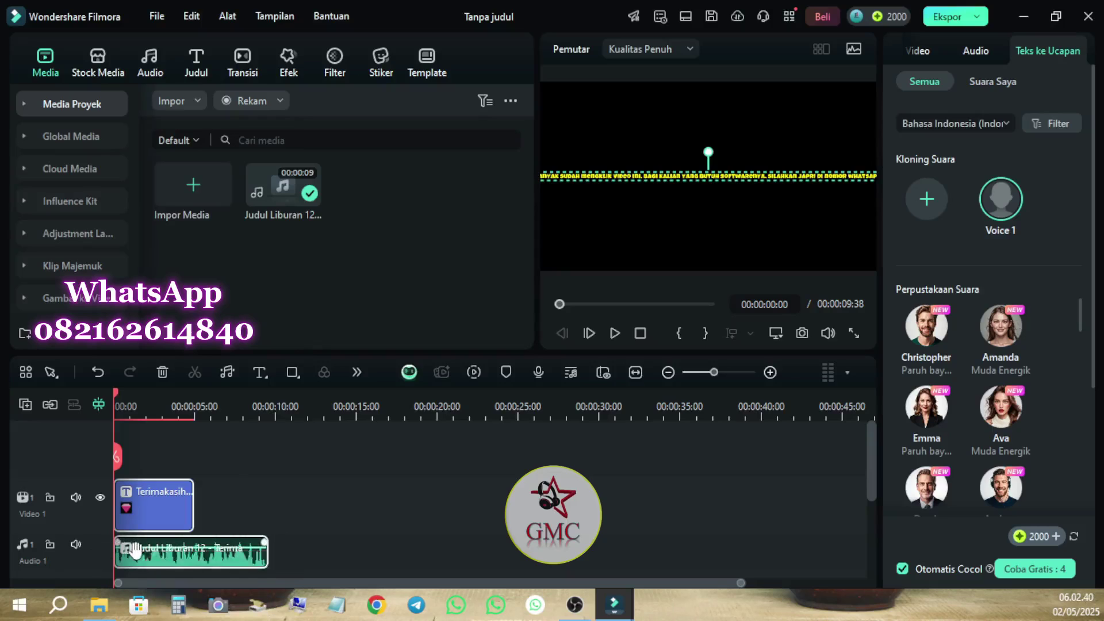
Play the timeline from the start to hear the generated voiceover
{"action": "scroll", "coordinate": [135, 549], "scroll_direction": "up", "scroll_amount": 5}
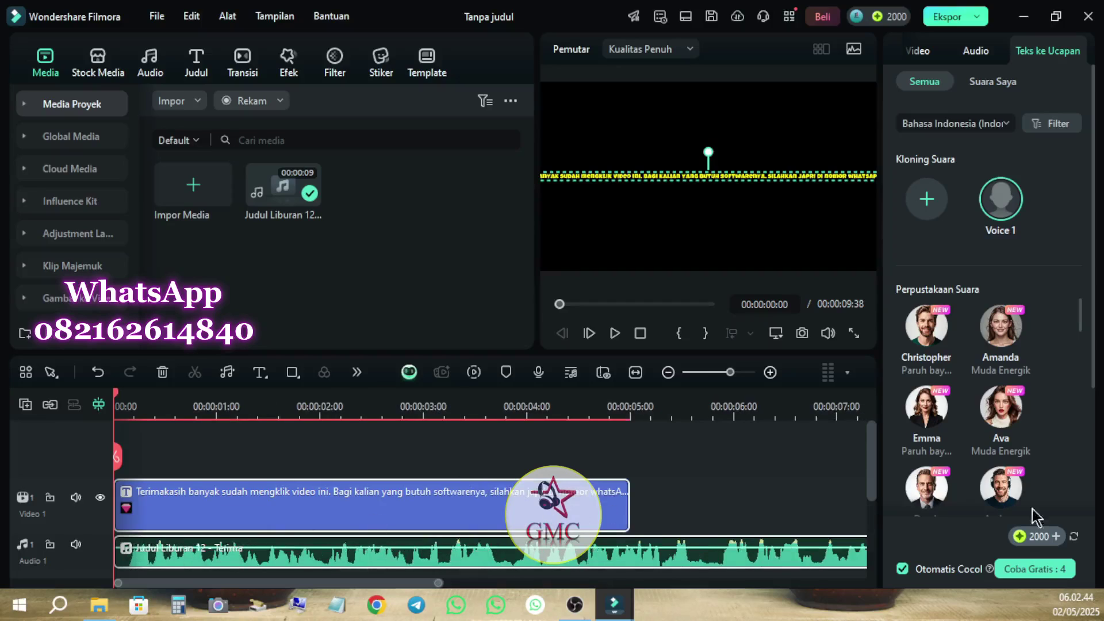
{"action": "key", "text": "space"}
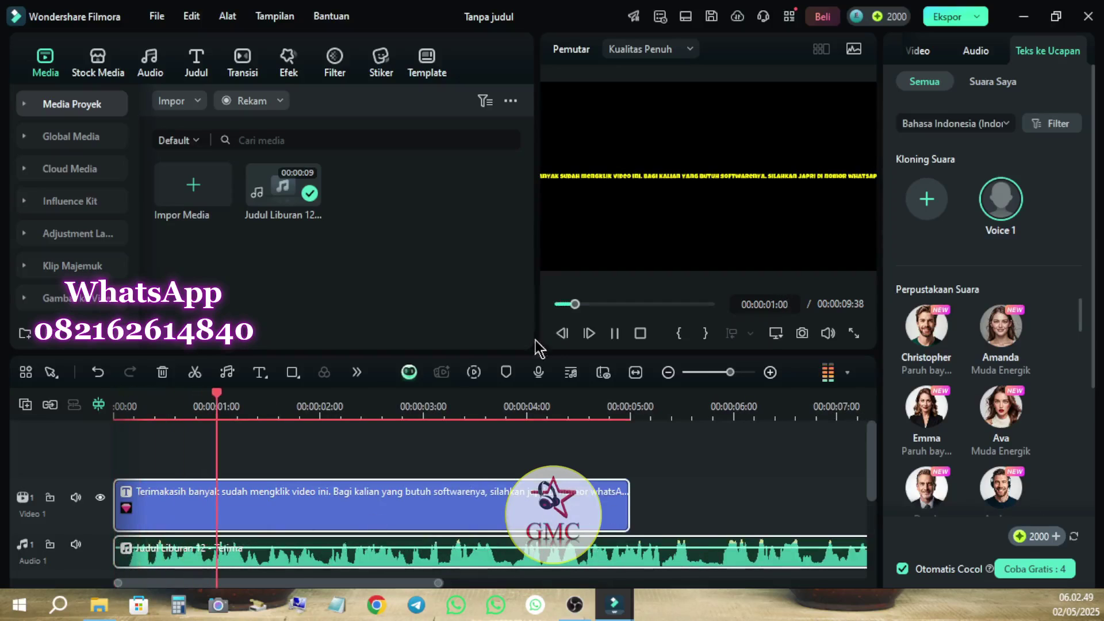
Stop playback, replay the generated voiceover from the beginning of the timeline, and stop it again to return the playhead to the start
{"action": "scroll", "coordinate": [625, 452], "scroll_direction": "down", "scroll_amount": 2}
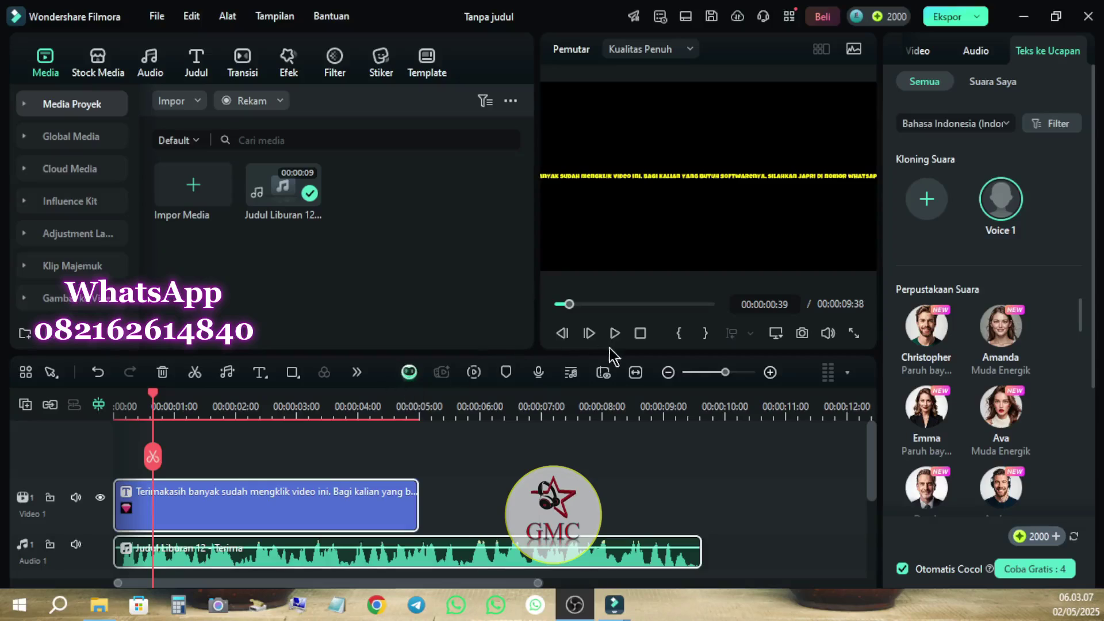
{"action": "left_click", "coordinate": [639, 334]}
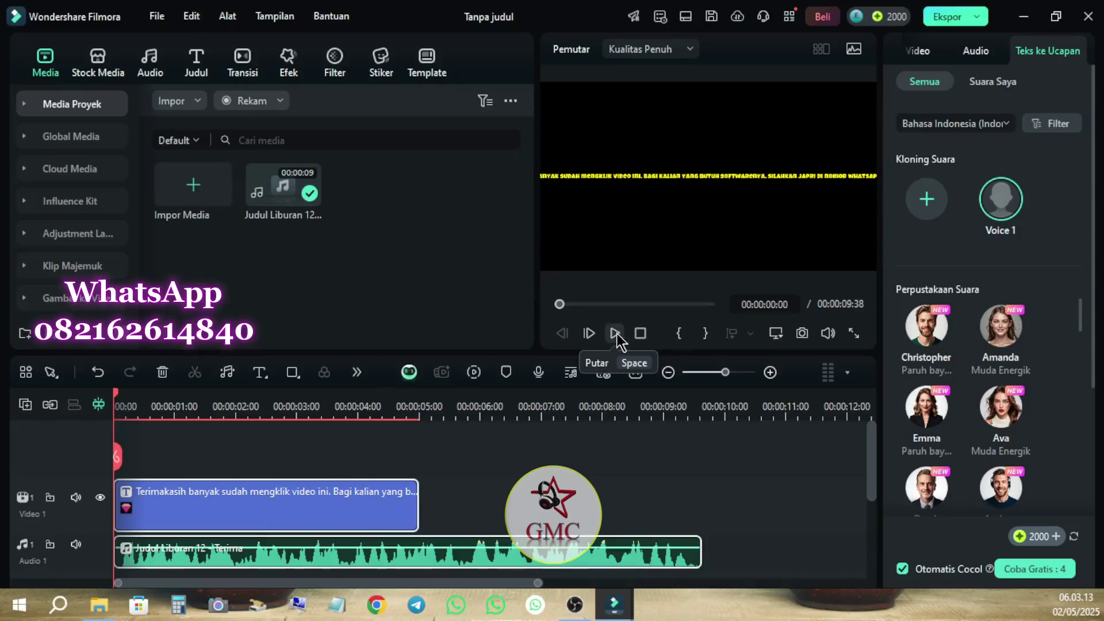
{"action": "left_click", "coordinate": [616, 334]}
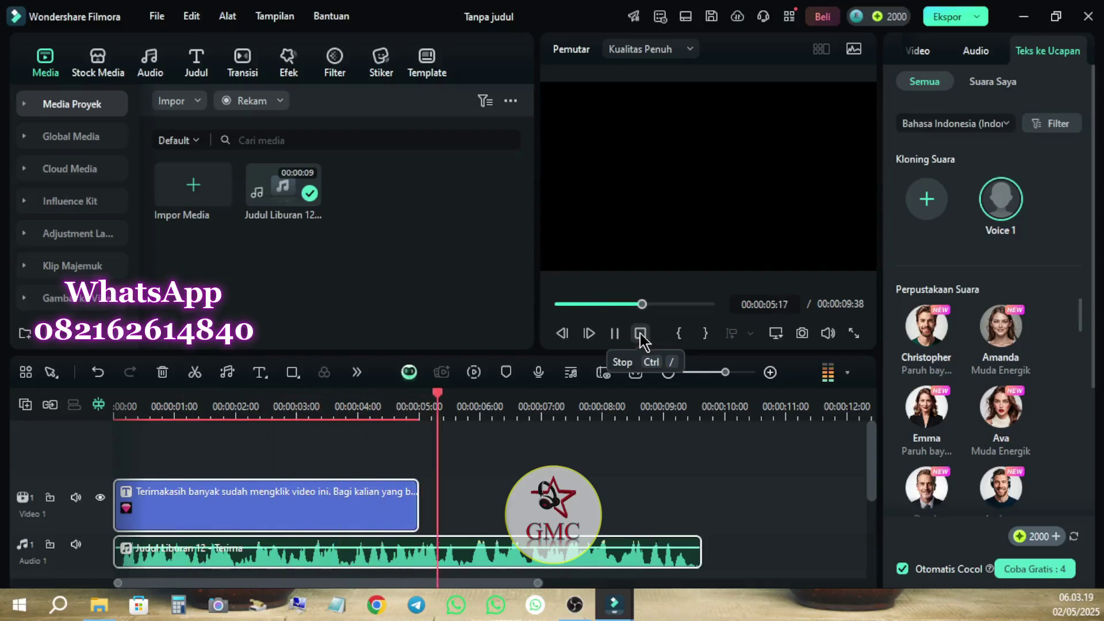
{"action": "left_click", "coordinate": [641, 335]}
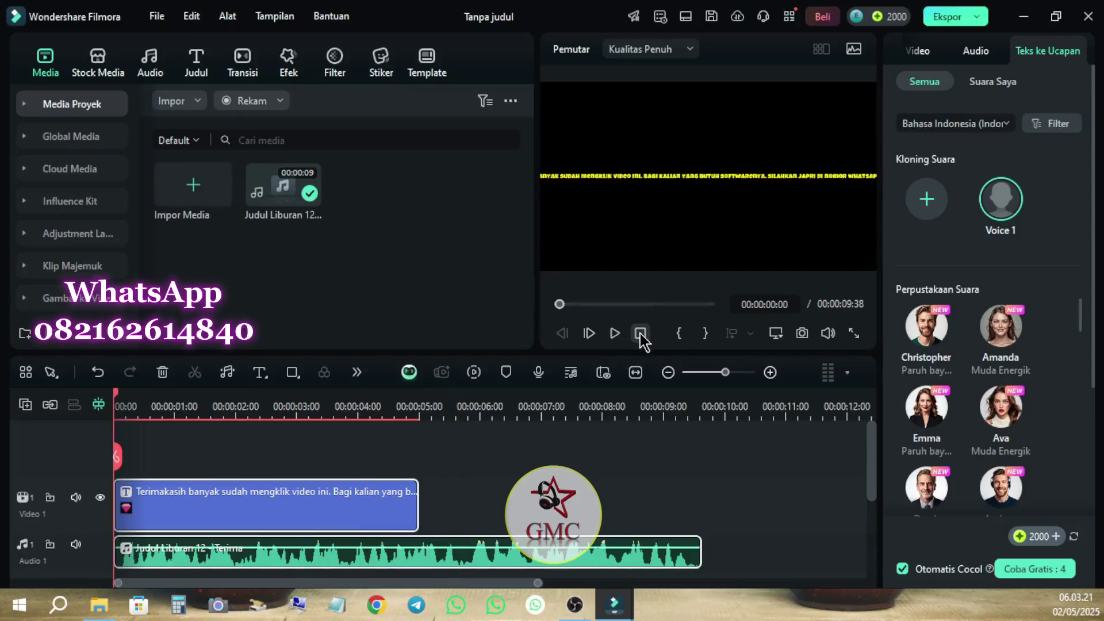
{"action": "scroll", "coordinate": [297, 464], "scroll_direction": "down", "scroll_amount": 2}
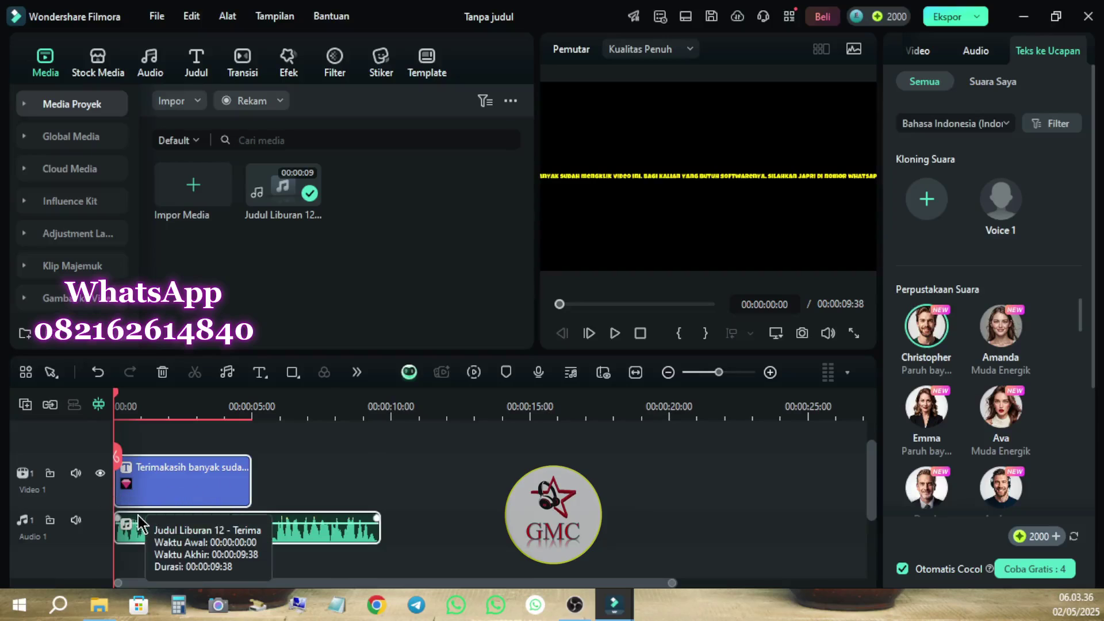
{"action": "scroll", "coordinate": [134, 514], "scroll_direction": "up", "scroll_amount": 2}
{"action": "scroll", "coordinate": [133, 513], "scroll_direction": "up", "scroll_amount": 1}
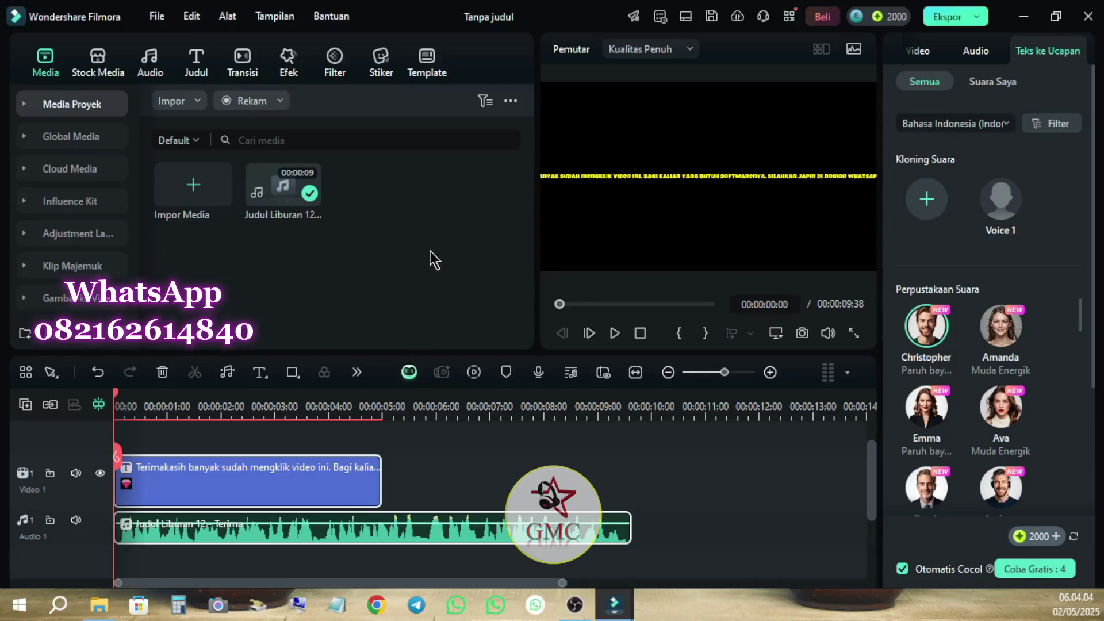
Close the video editor with the untitled voiceover project open
{"action": "left_click", "coordinate": [1089, 17]}
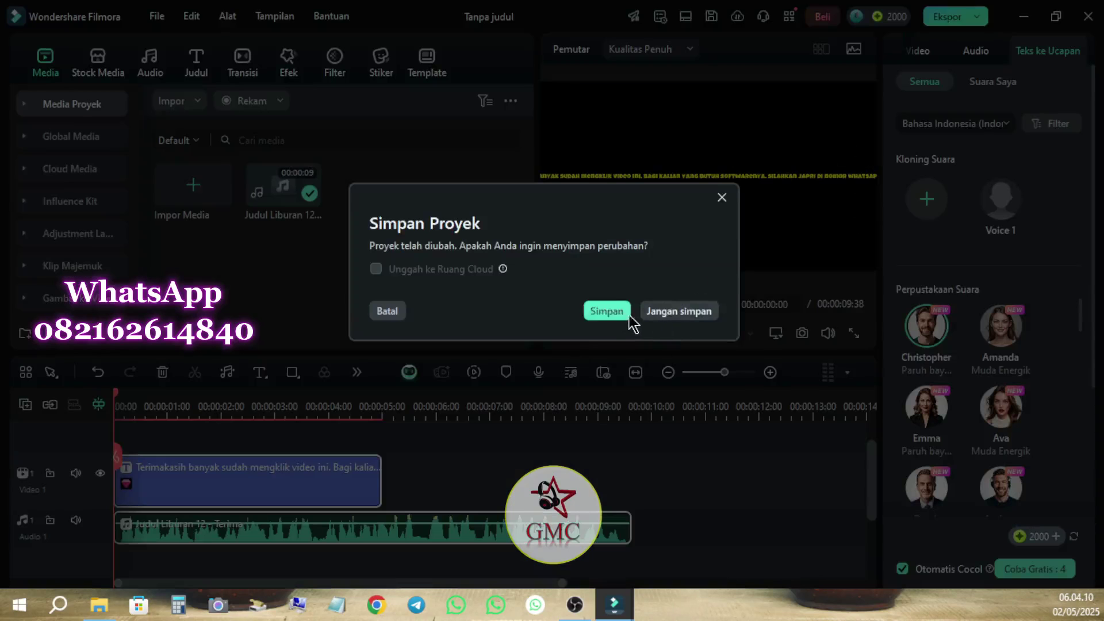